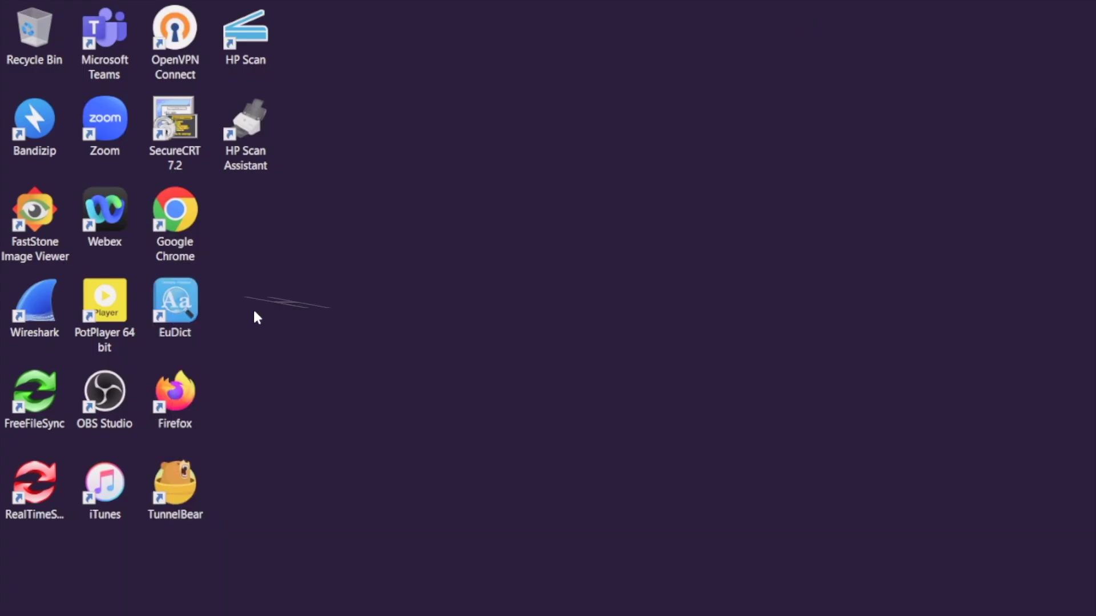
Open the Windows display settings and review the Windows HD Color page for display 1, including its preview video section
right_click(252, 308)
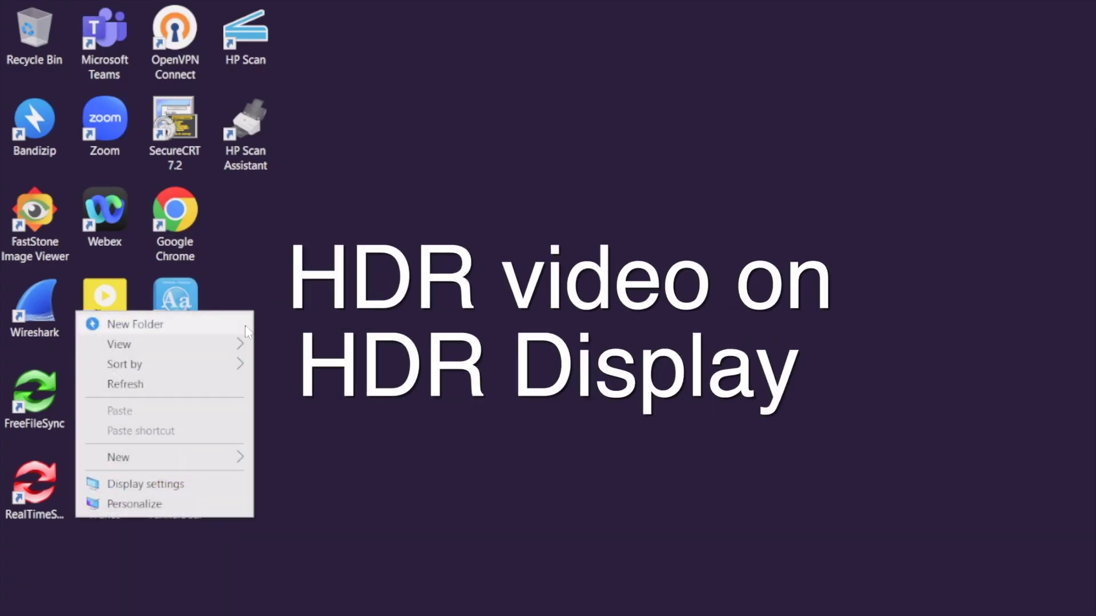
left_click(190, 485)
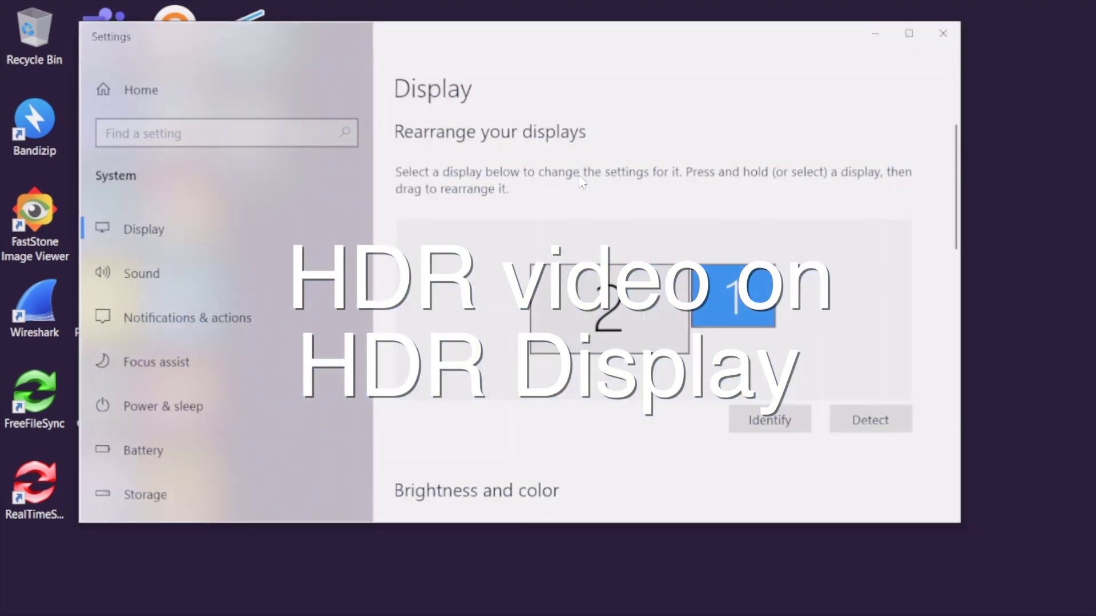
left_click_drag(462, 32, 384, 29)
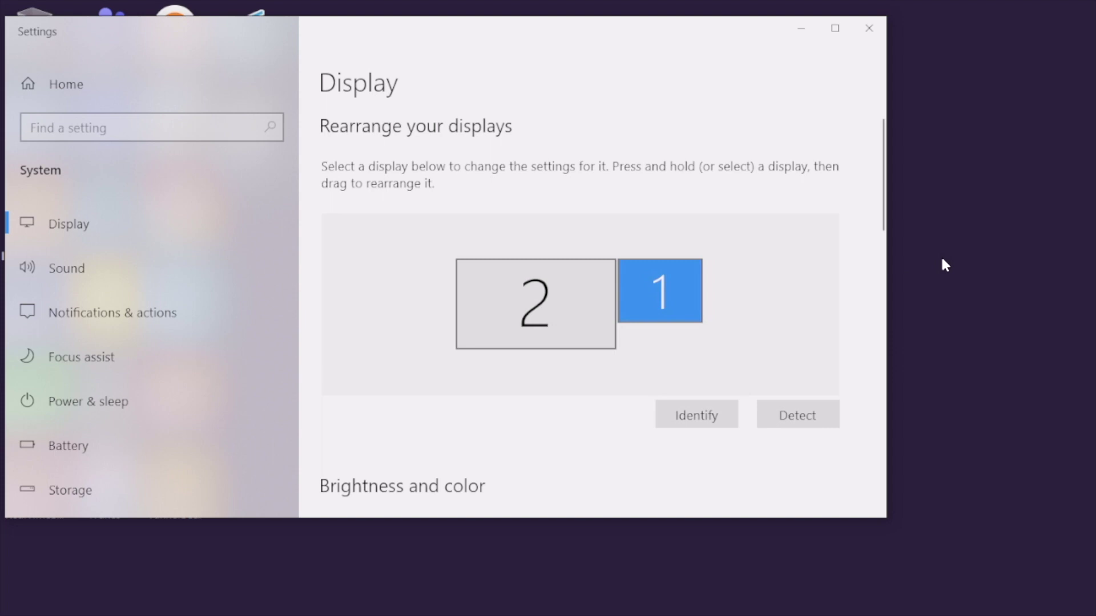
scroll(868, 270, "down", 5)
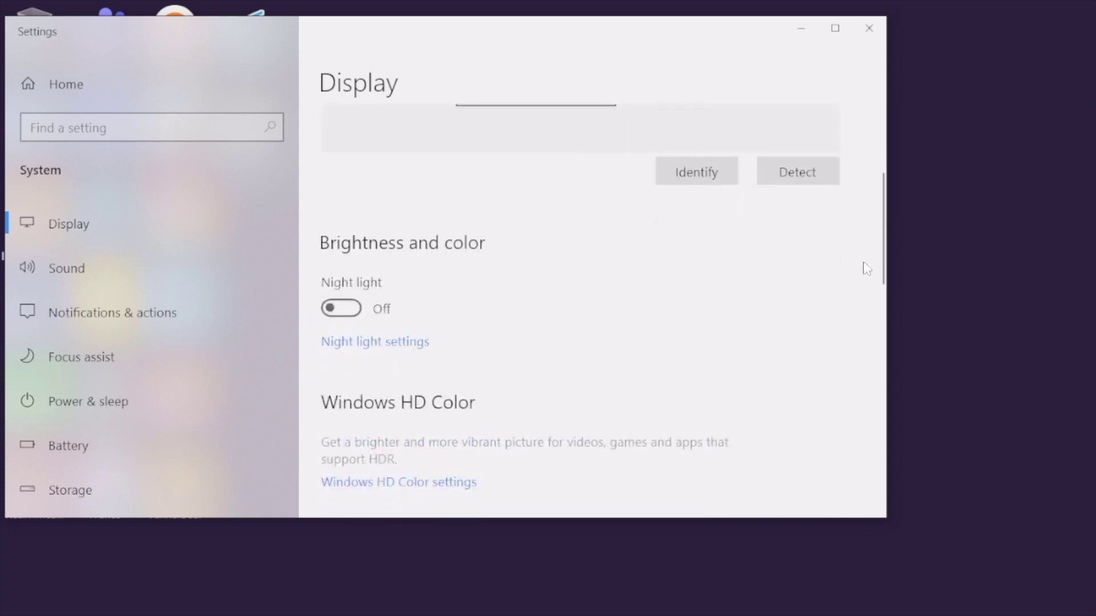
scroll(867, 268, "down", 2)
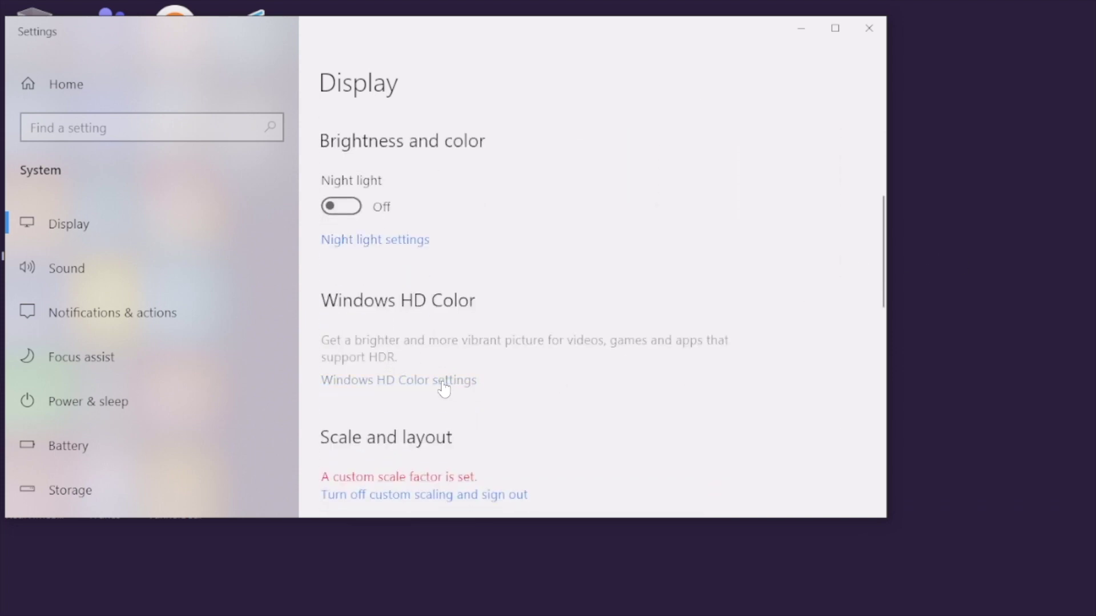
left_click(403, 383)
scroll(393, 254, "down", 5)
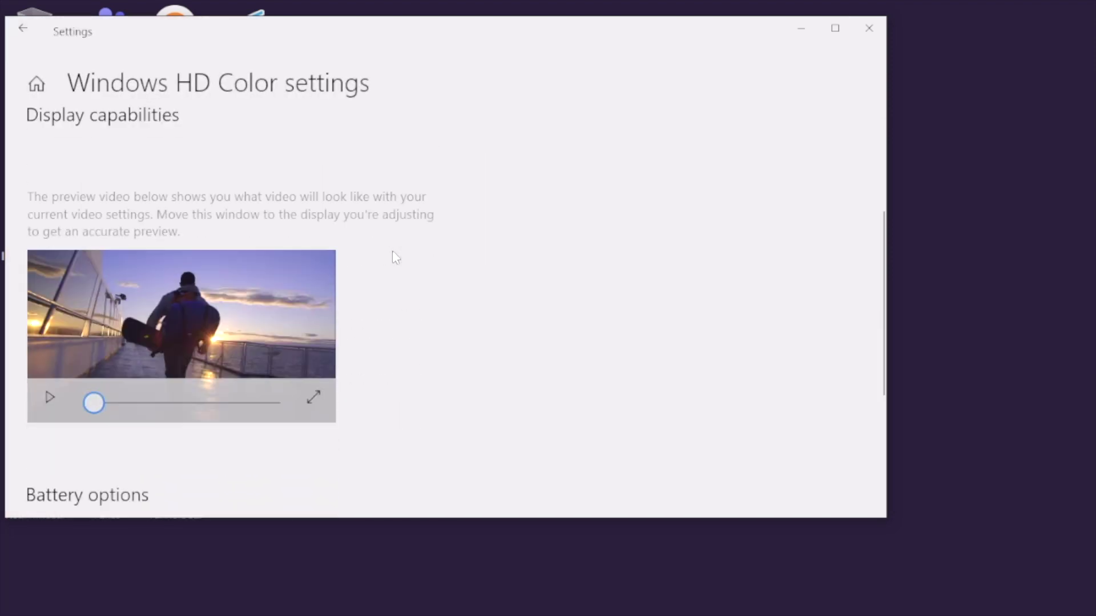
scroll(392, 250, "down", 5)
scroll(392, 250, "up", 1)
key("alt+Left")
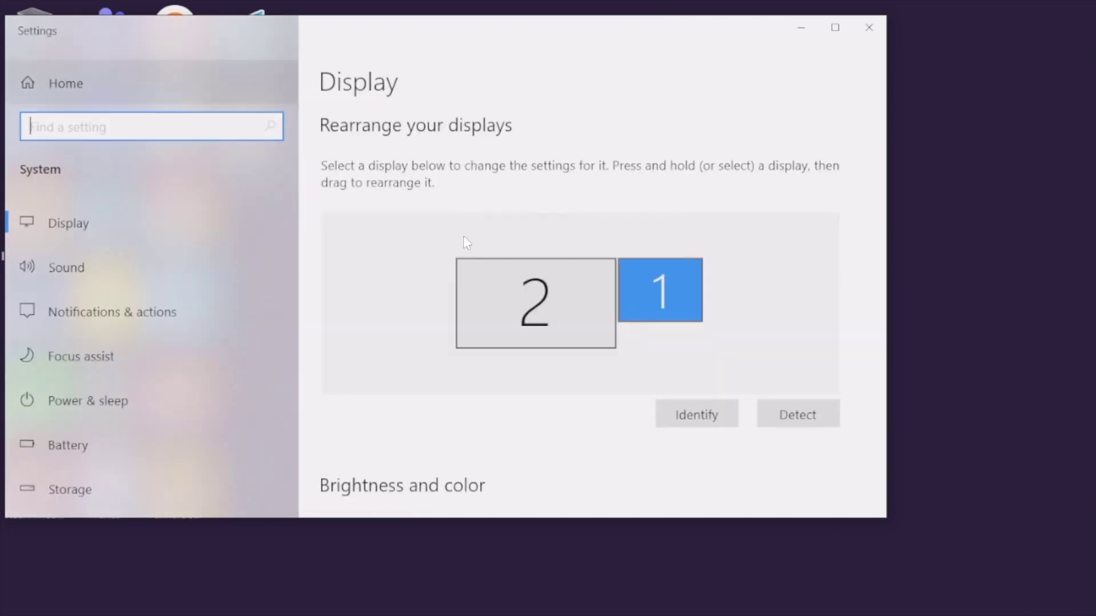
Select display 2 and review its HDR capabilities and HDR streaming options in the Windows HD Color settings
left_click(588, 326)
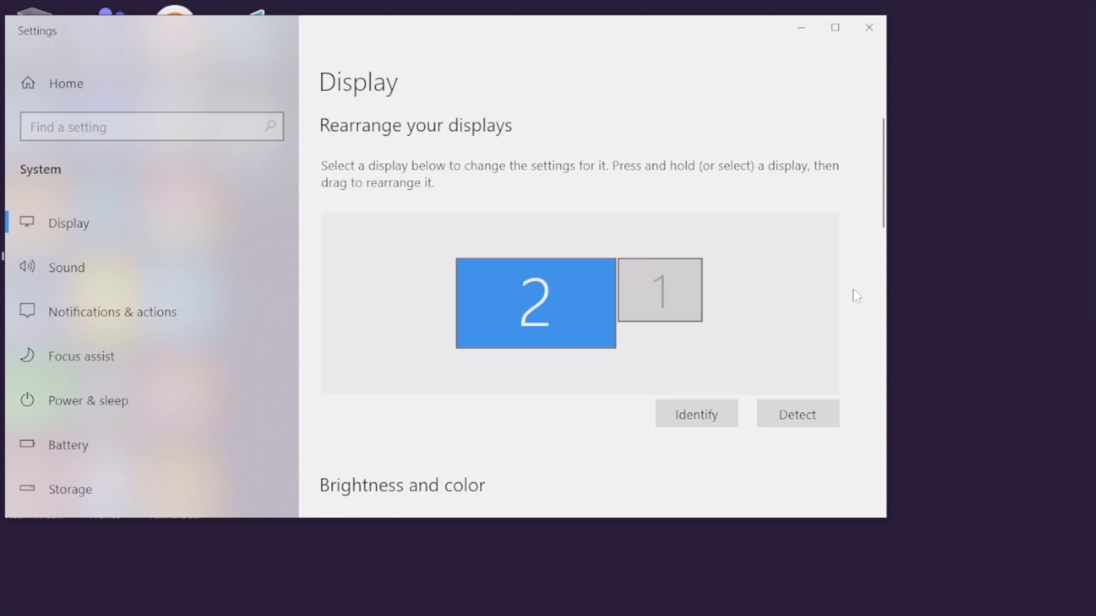
scroll(862, 294, "down", 5)
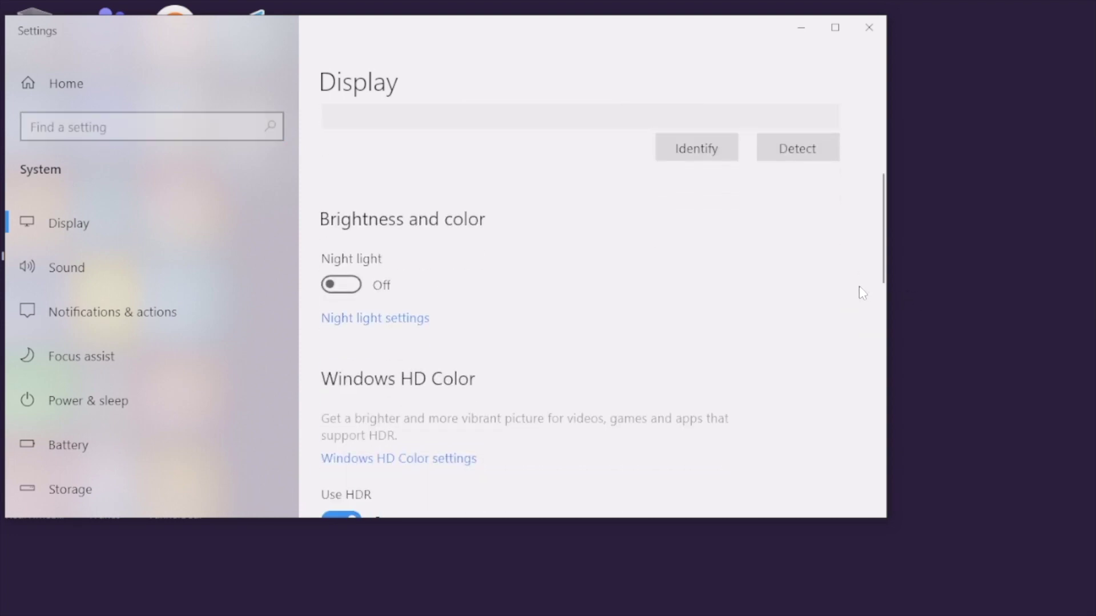
scroll(862, 294, "down", 2)
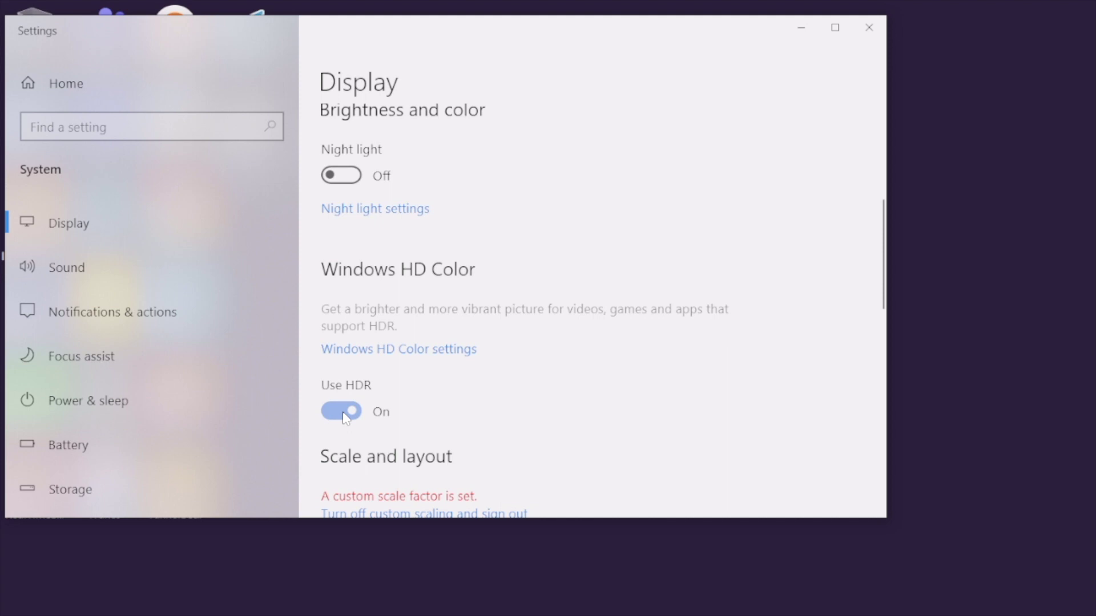
left_click(434, 355)
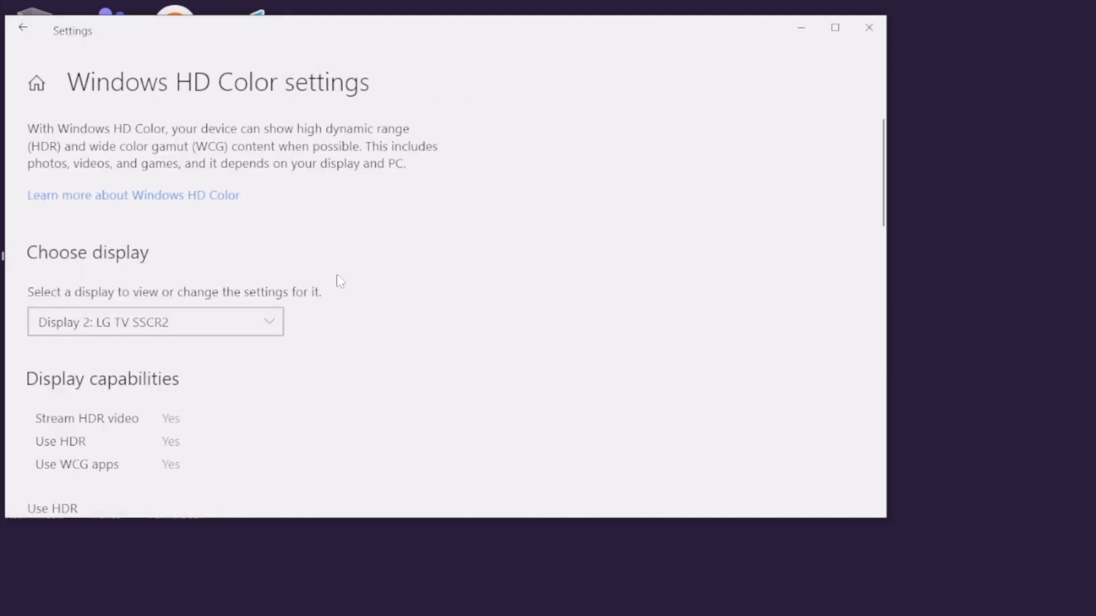
scroll(171, 440, "down", 3)
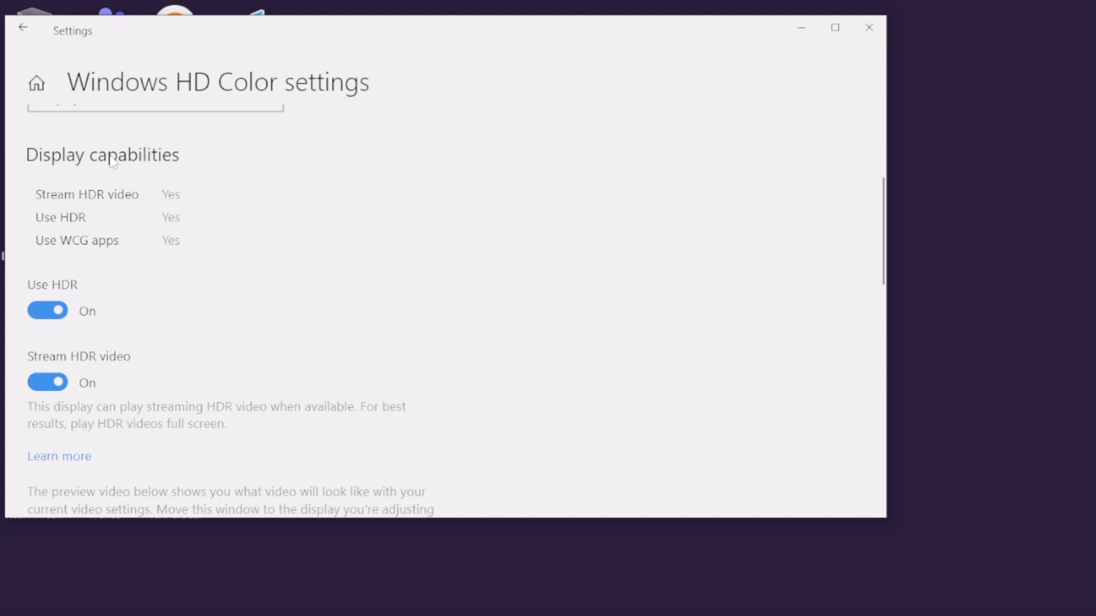
scroll(243, 321, "down", 3)
scroll(243, 321, "up", 5)
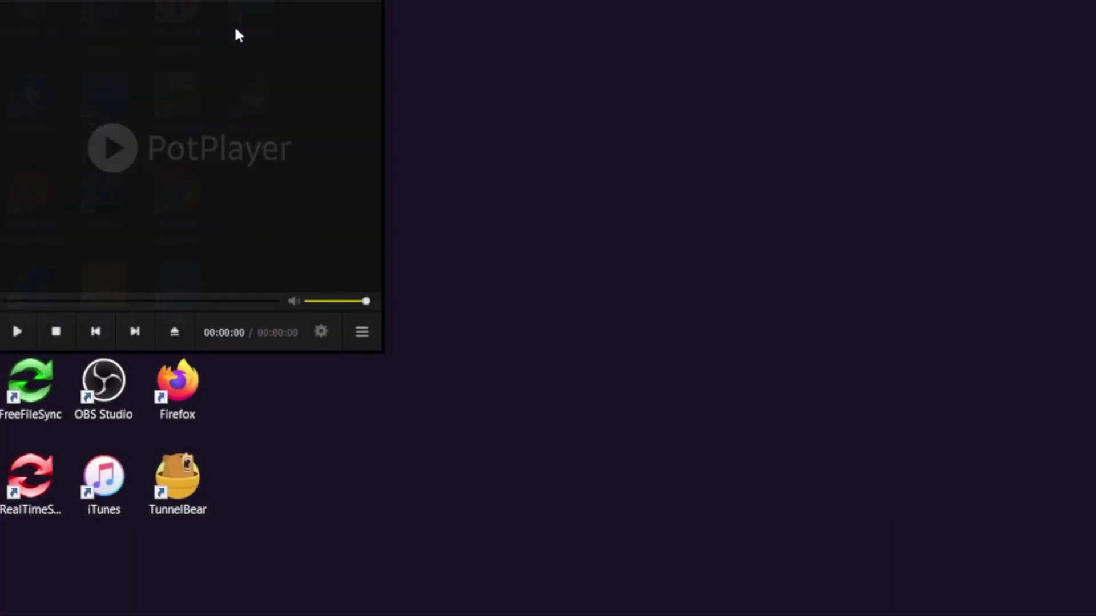
Open the PotPlayer preferences and show the general Video output settings
left_click(90, 13)
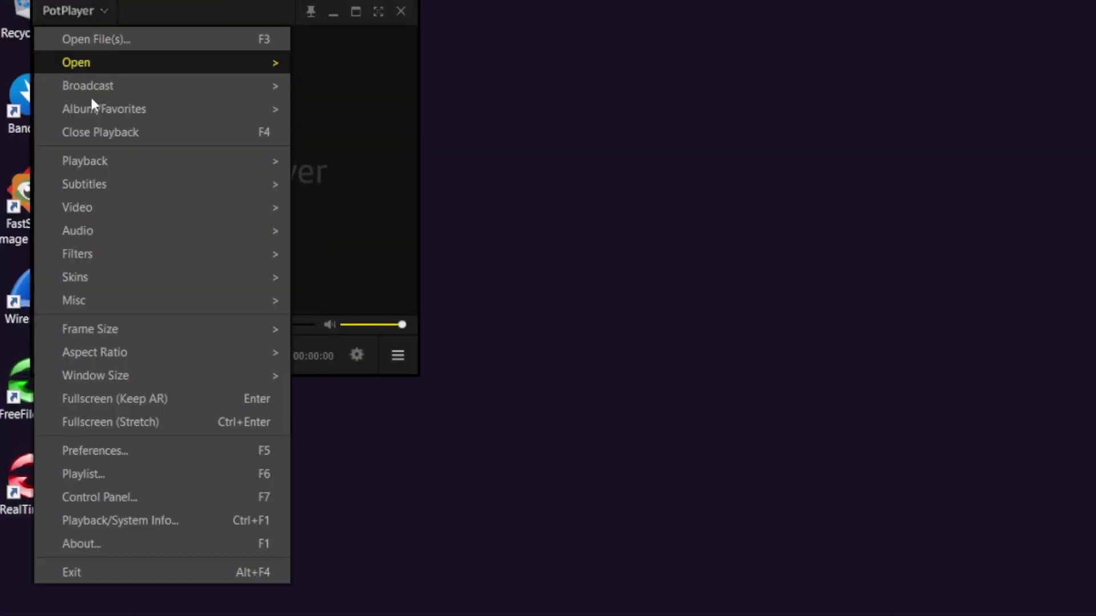
left_click(103, 451)
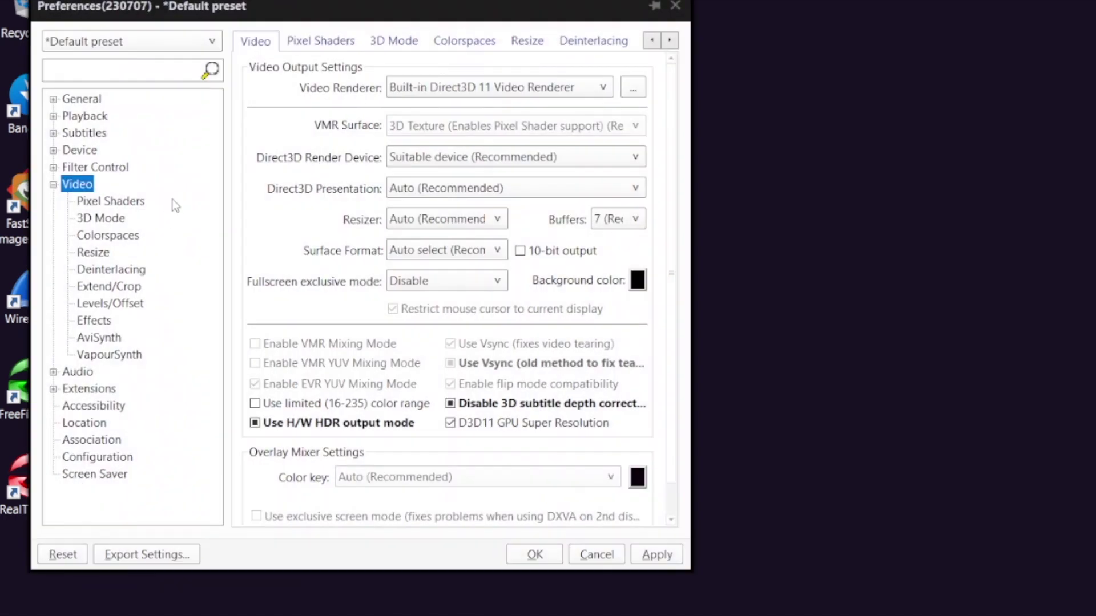
left_click_drag(265, 4, 312, 26)
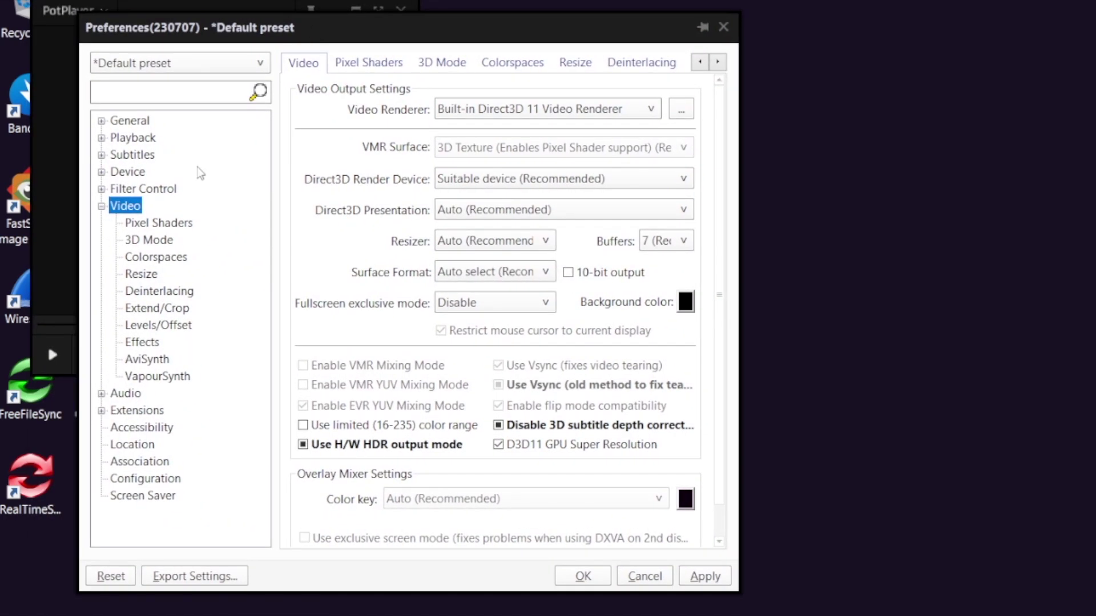
left_click(126, 176)
left_click(125, 221)
left_click(124, 210)
Set the video renderer to Built-in Direct3D 11 Video Renderer and H/W HDR output mode to its indeterminate SDR/HDR auto-switch state
left_click(476, 109)
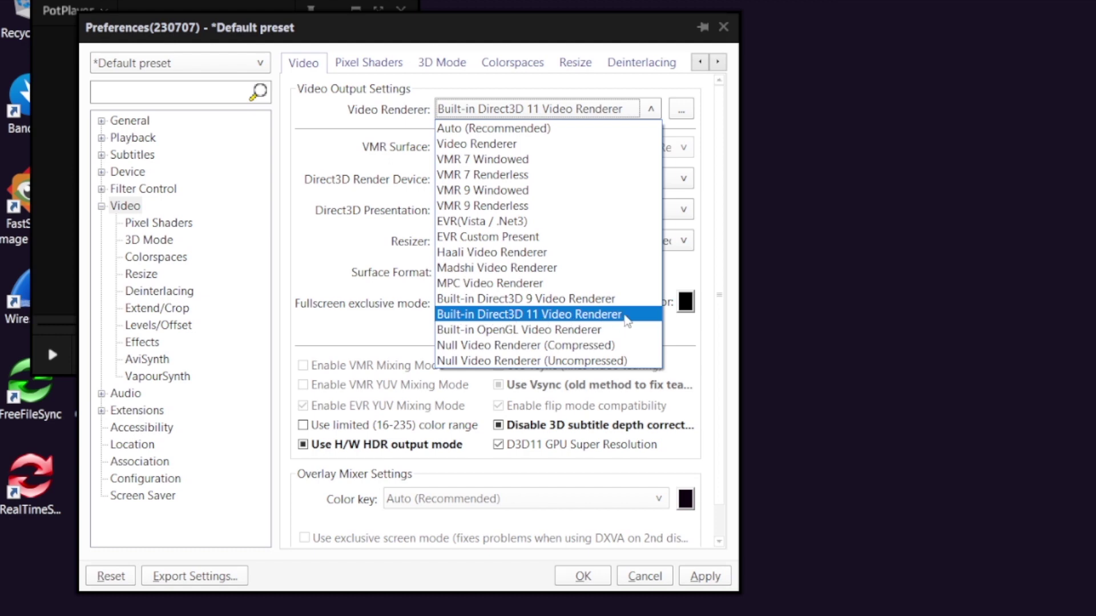
left_click(624, 315)
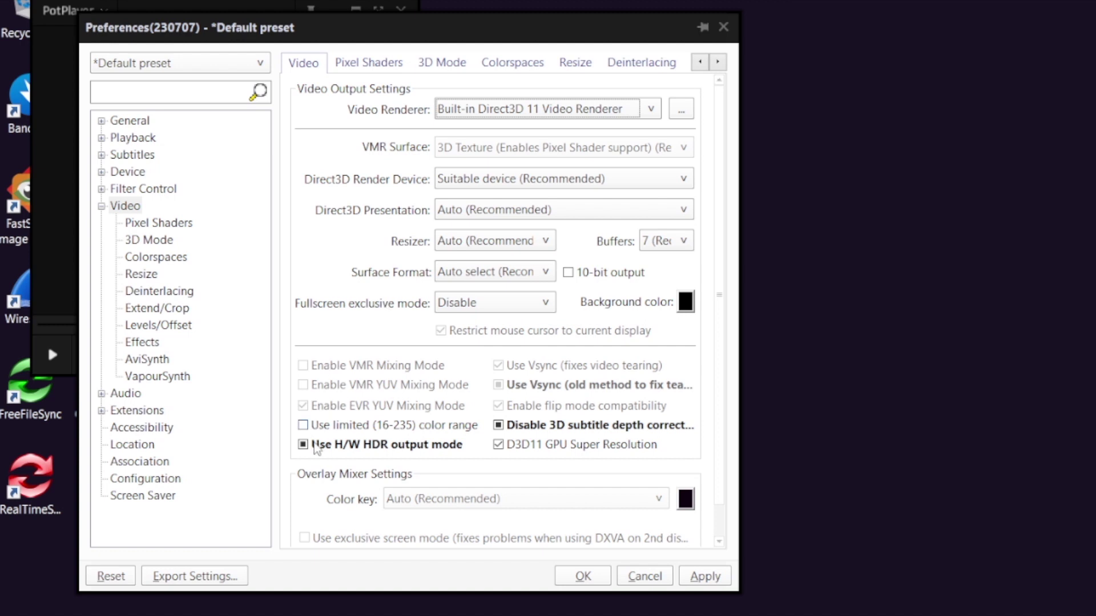
left_click(315, 444)
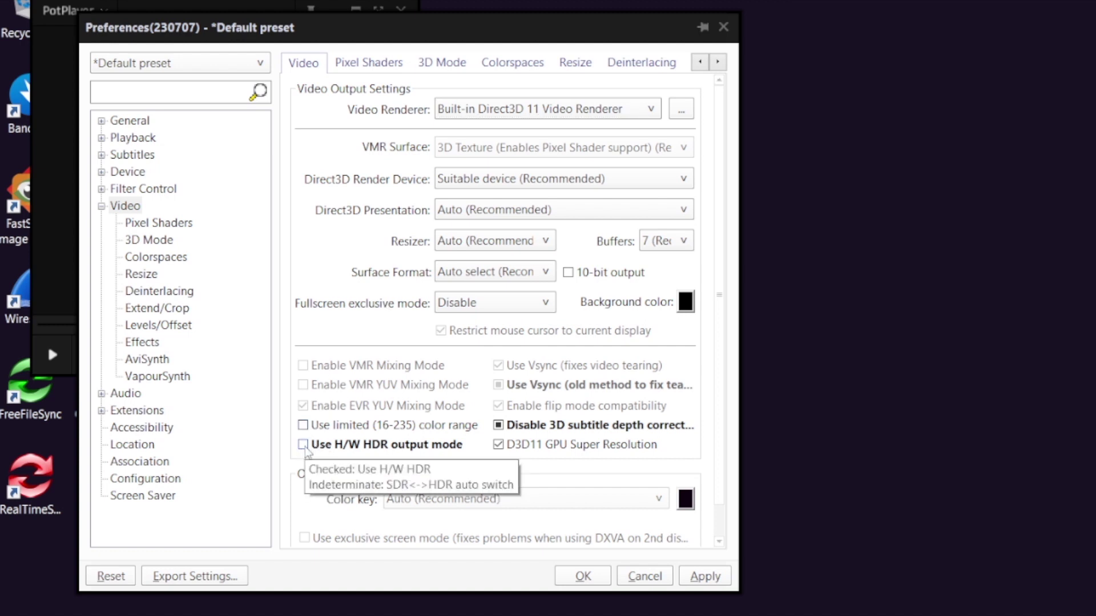
left_click(305, 450)
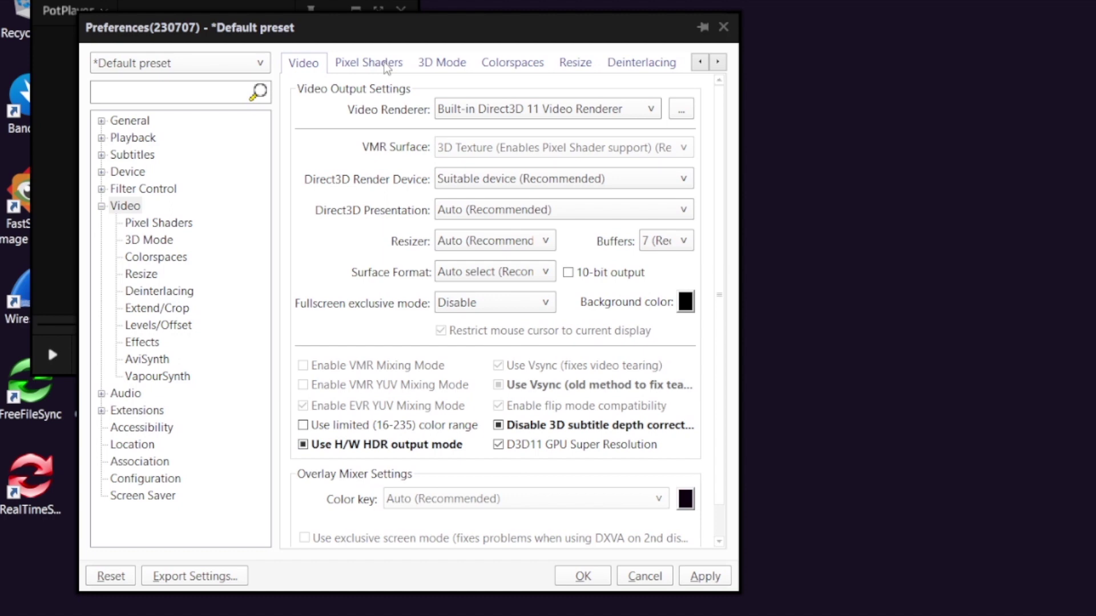
In the pixel shader settings, enable Display ICC Color Gamut Correction and the SMPTE ST 2084 and ST 2086 HDR corrections
left_click(158, 224)
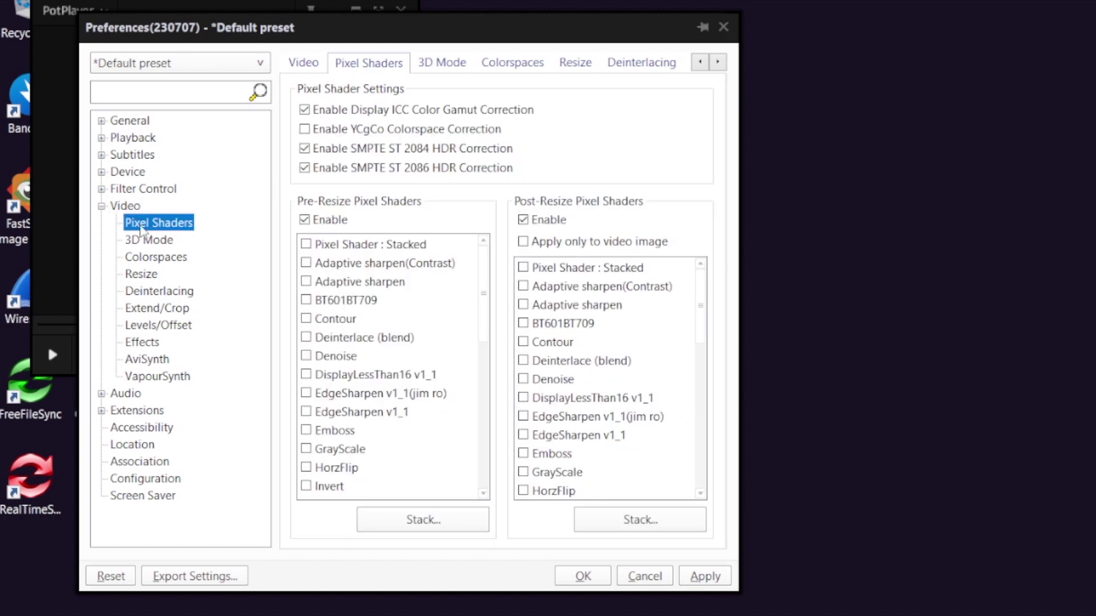
left_click(357, 111)
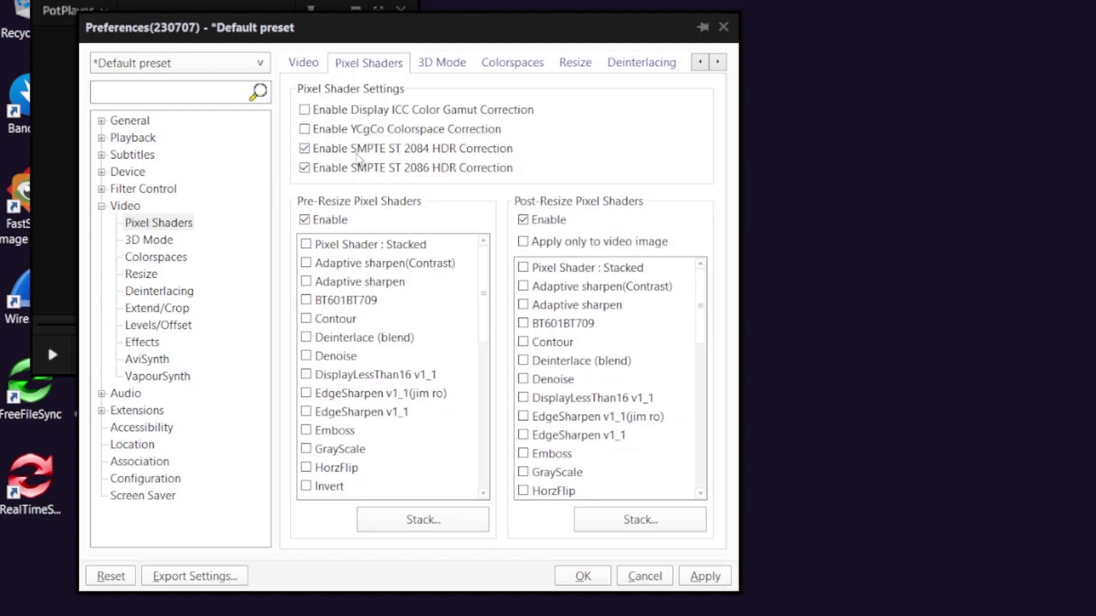
left_click(357, 150)
left_click(357, 168)
left_click(304, 152)
left_click(305, 111)
left_click(305, 168)
Return to the Video output settings and open the Windows advanced display settings beside them to check the display's bit depth
left_click(125, 206)
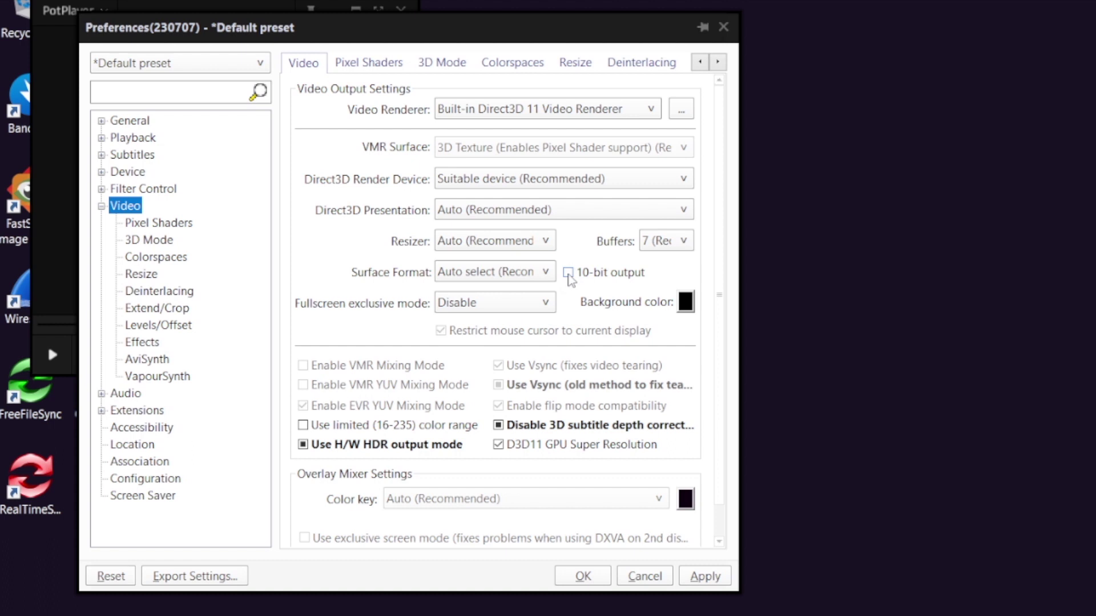
left_click_drag(551, 28, 517, 29)
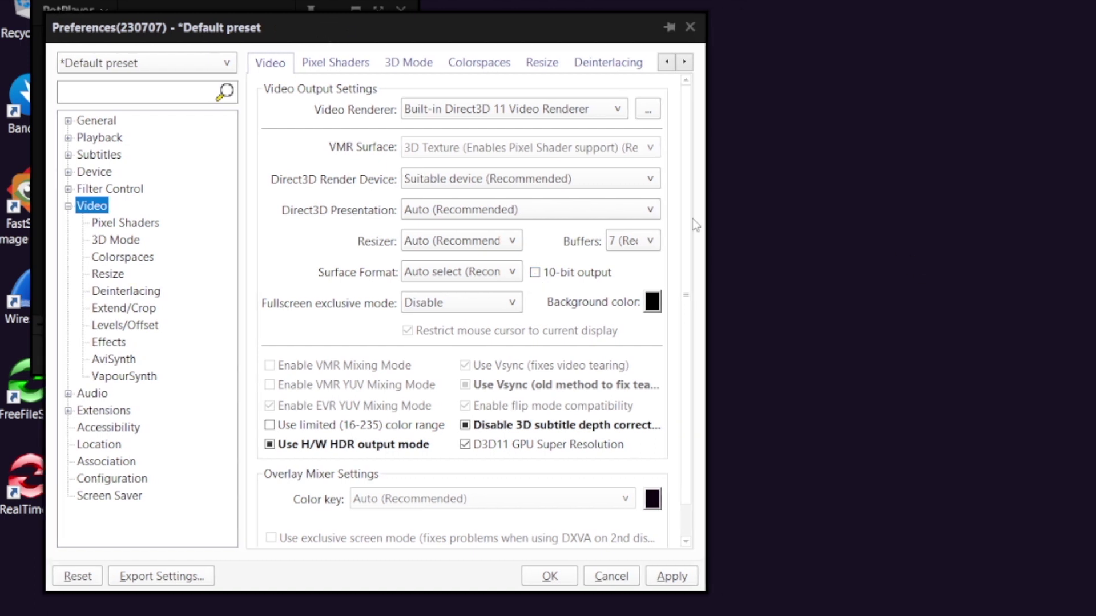
right_click(724, 89)
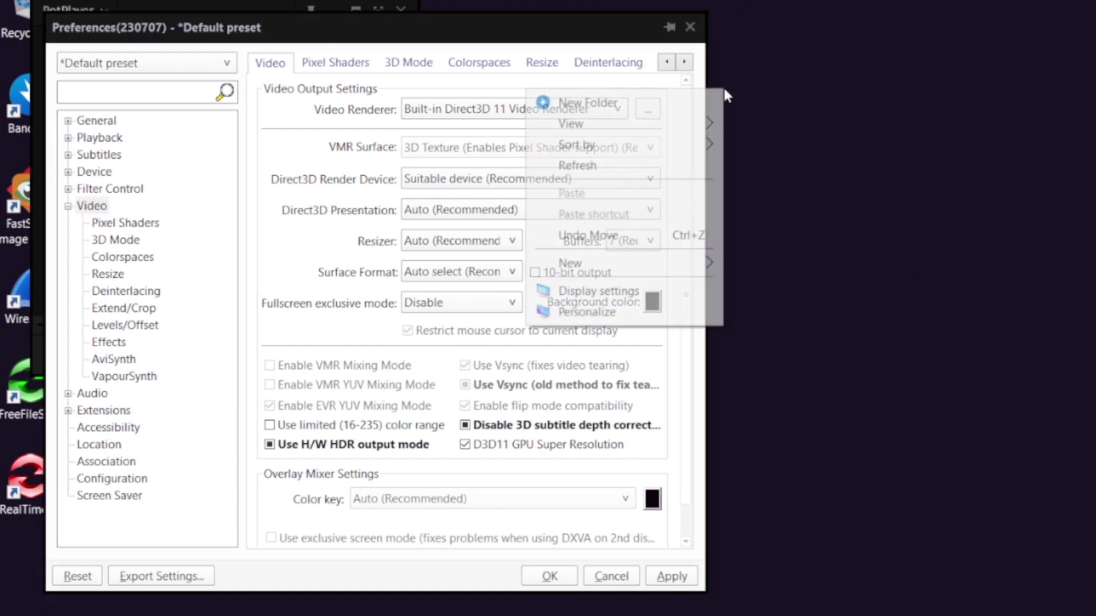
left_click(704, 289)
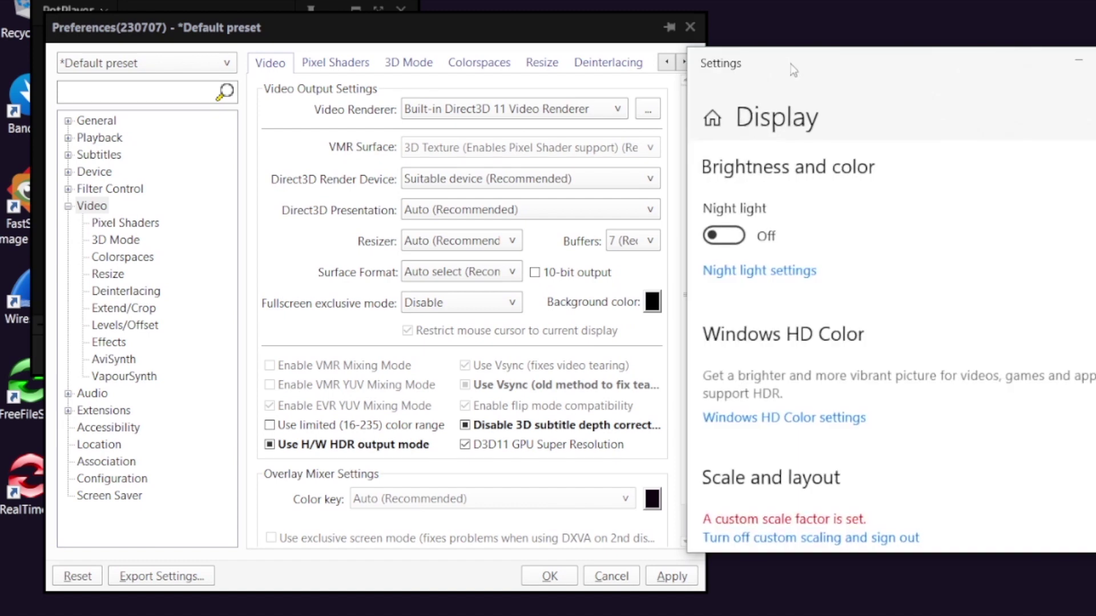
scroll(843, 311, "down", 15)
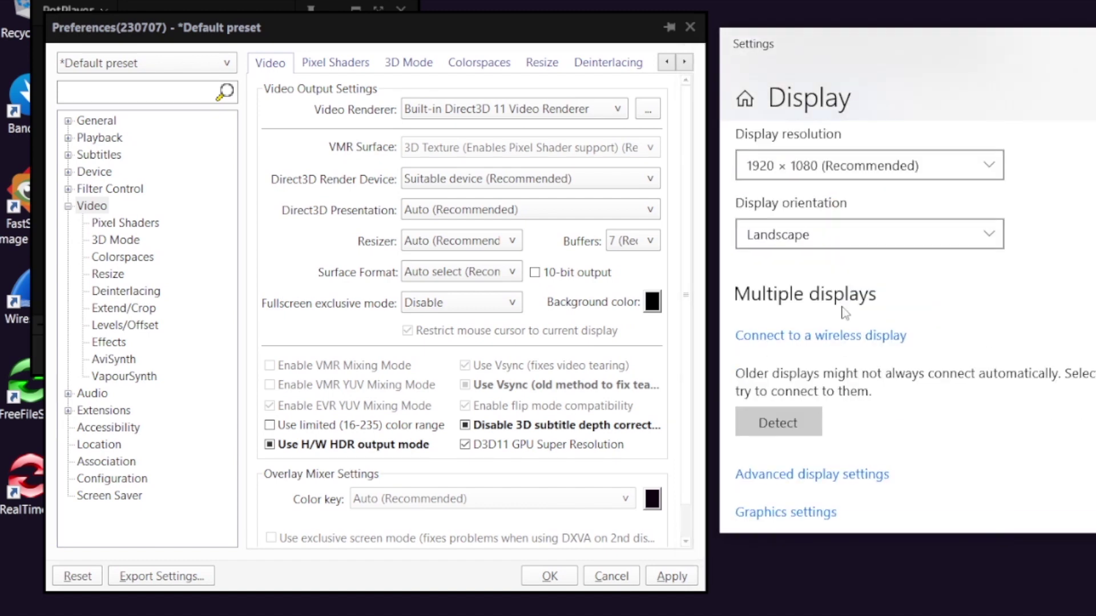
scroll(843, 312, "up", 3)
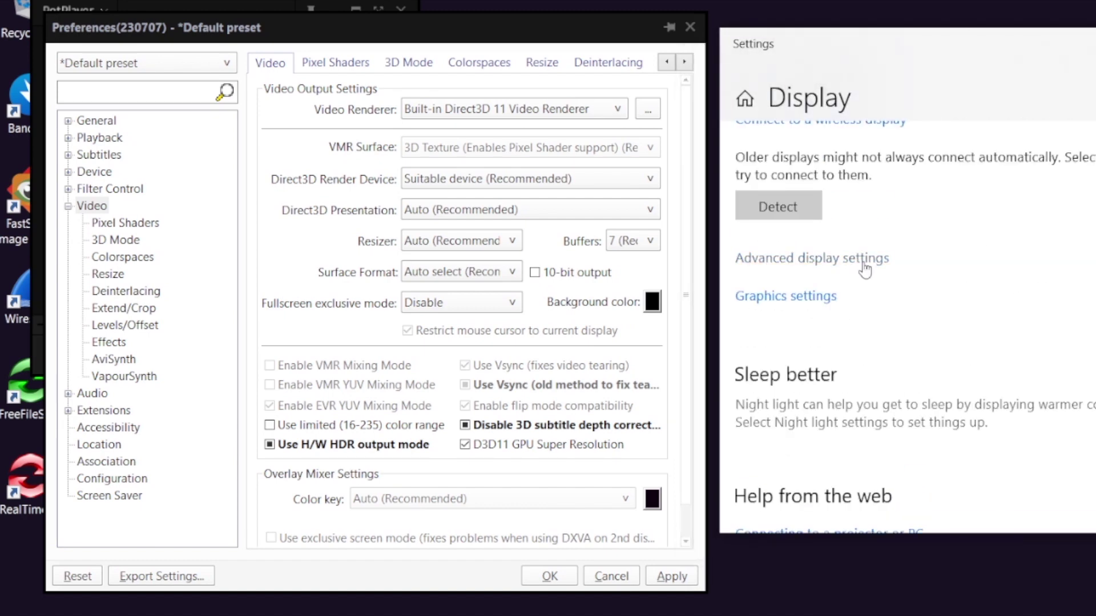
left_click(862, 261)
scroll(863, 261, "down", 1)
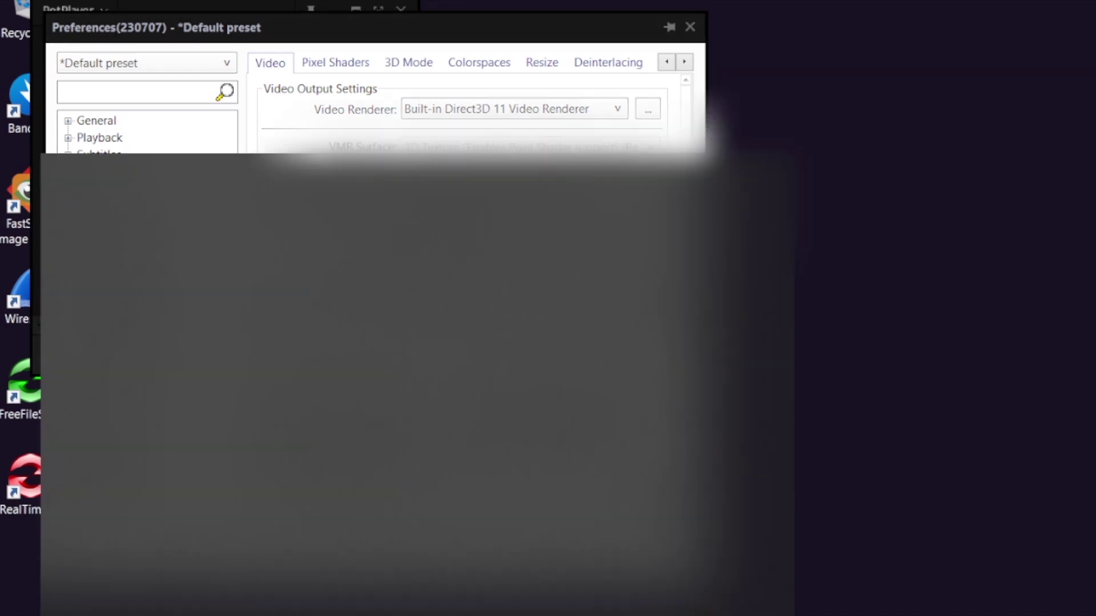
Open Intel Graphics Command Center and examine the available Color Depth options for connected display 1
type("inte")
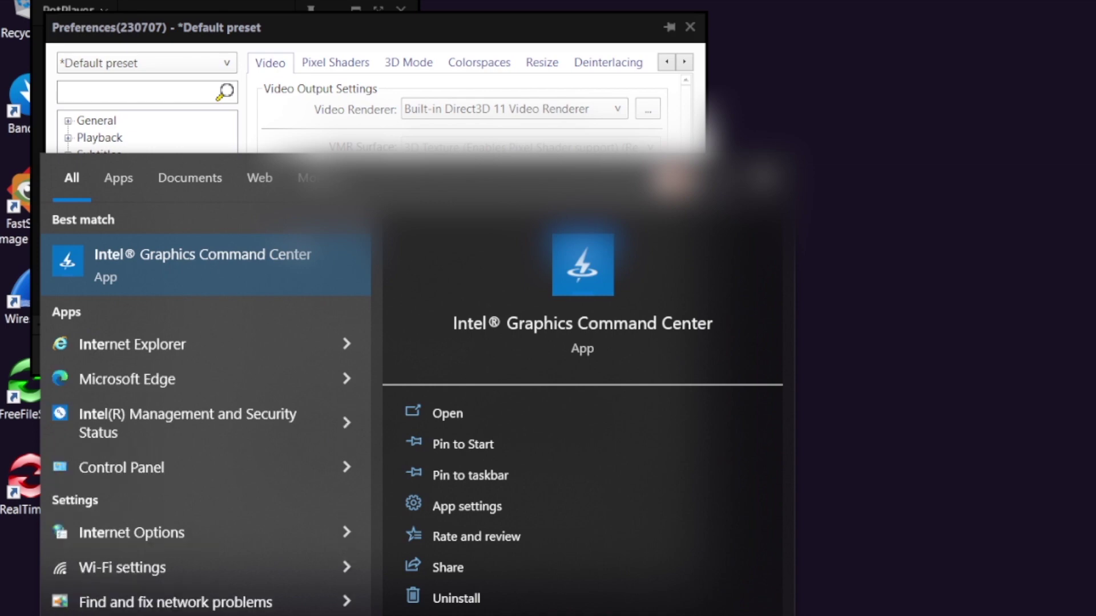
type("l")
key("Return")
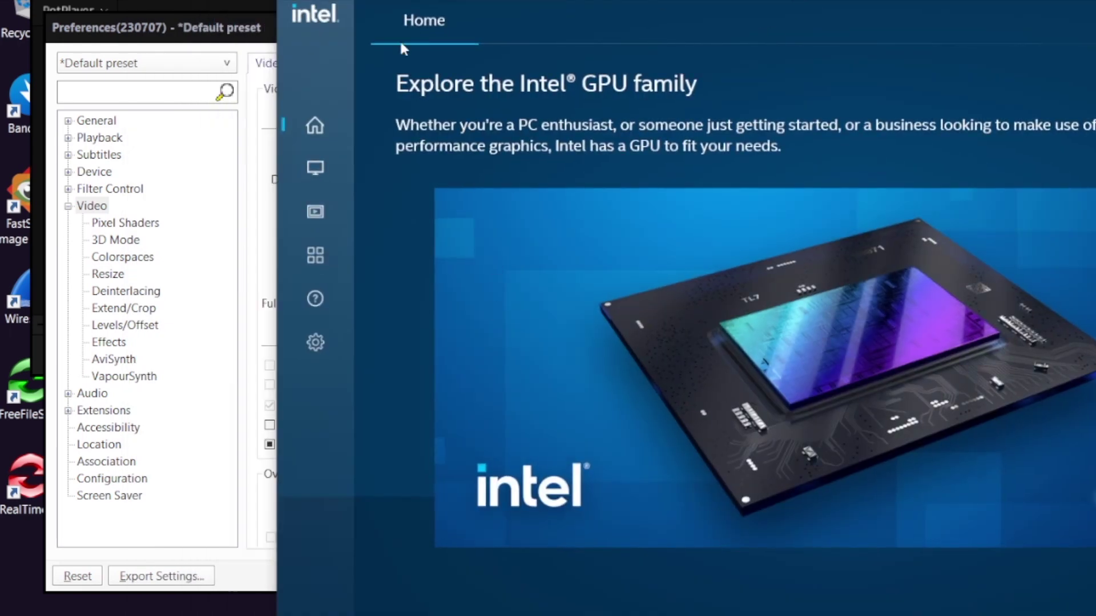
left_click(314, 167)
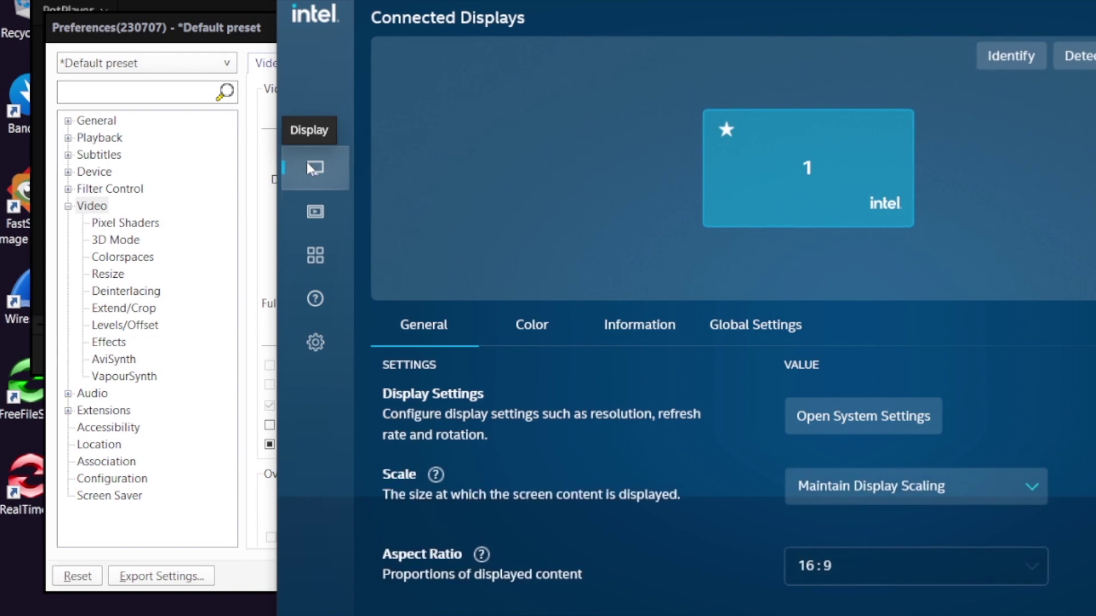
scroll(700, 520, "down", 5)
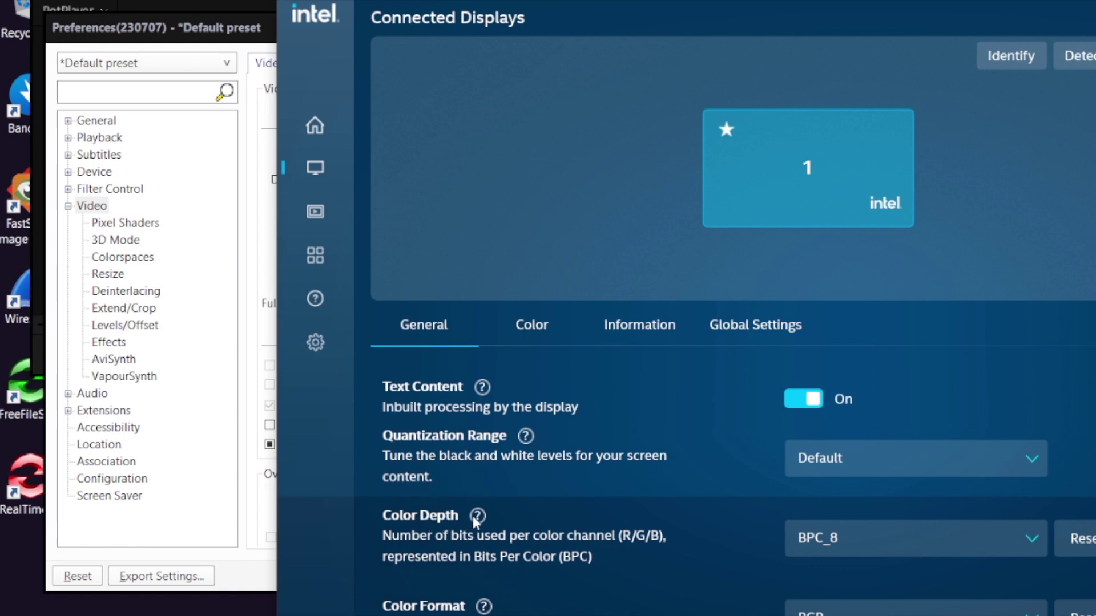
left_click(813, 541)
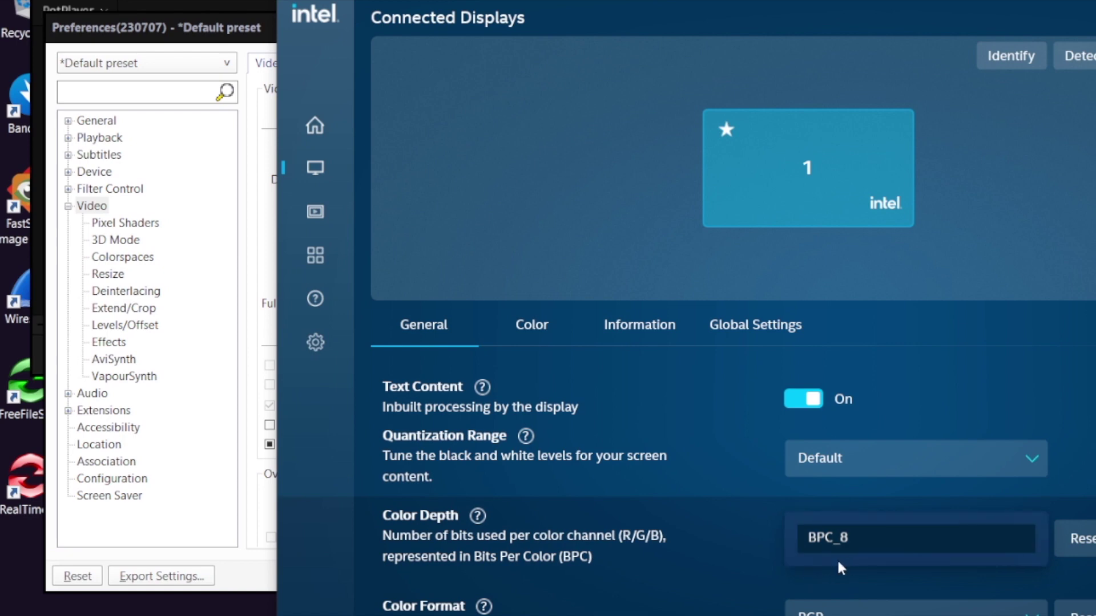
left_click(707, 586)
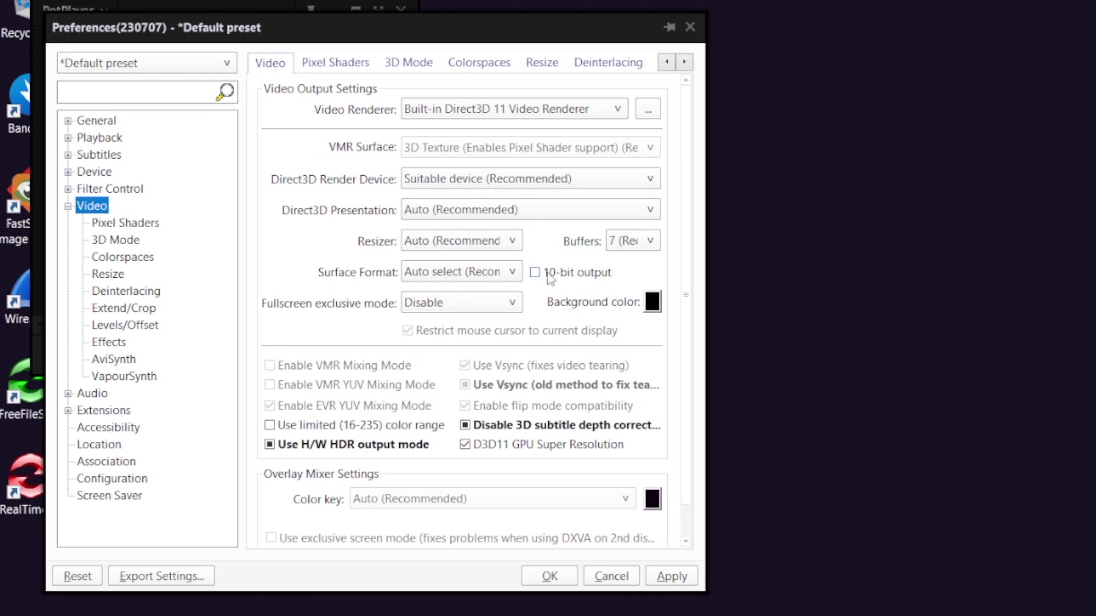
Check display 1's bit depth again in the Windows advanced display settings, and close both Settings and the player preferences
right_click(809, 361)
left_click(742, 486)
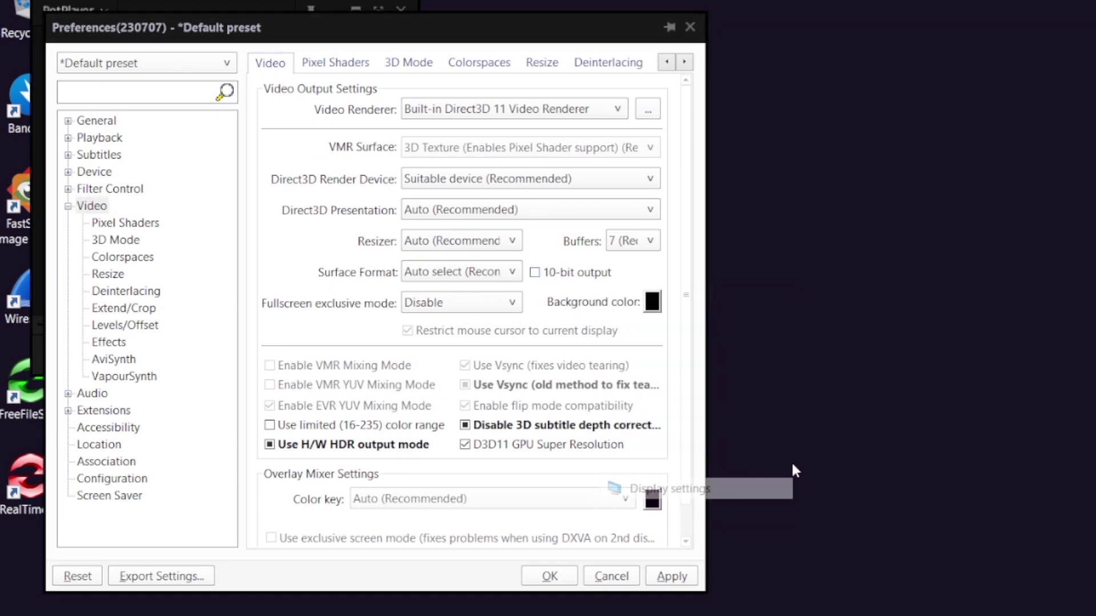
scroll(827, 413, "down", 5)
scroll(829, 415, "down", 3)
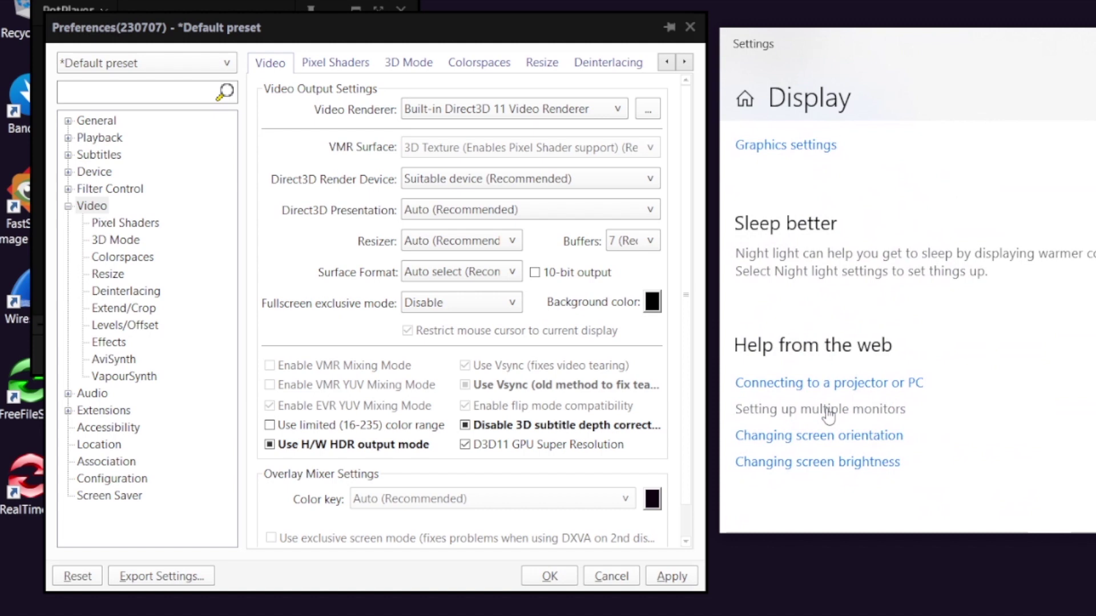
scroll(759, 411, "up", 3)
left_click(787, 336)
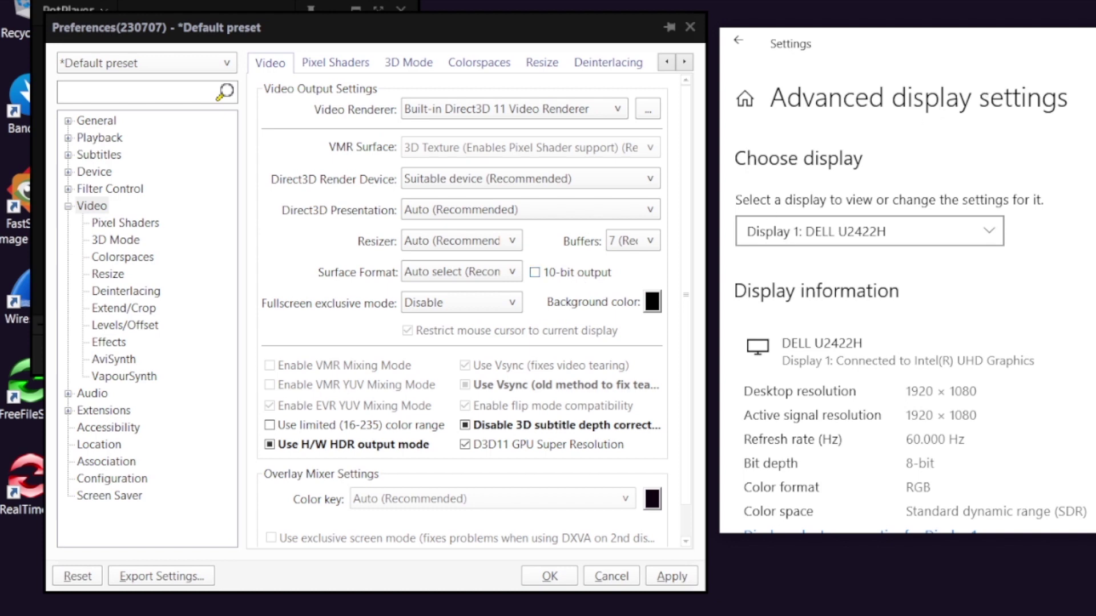
key("alt+F4")
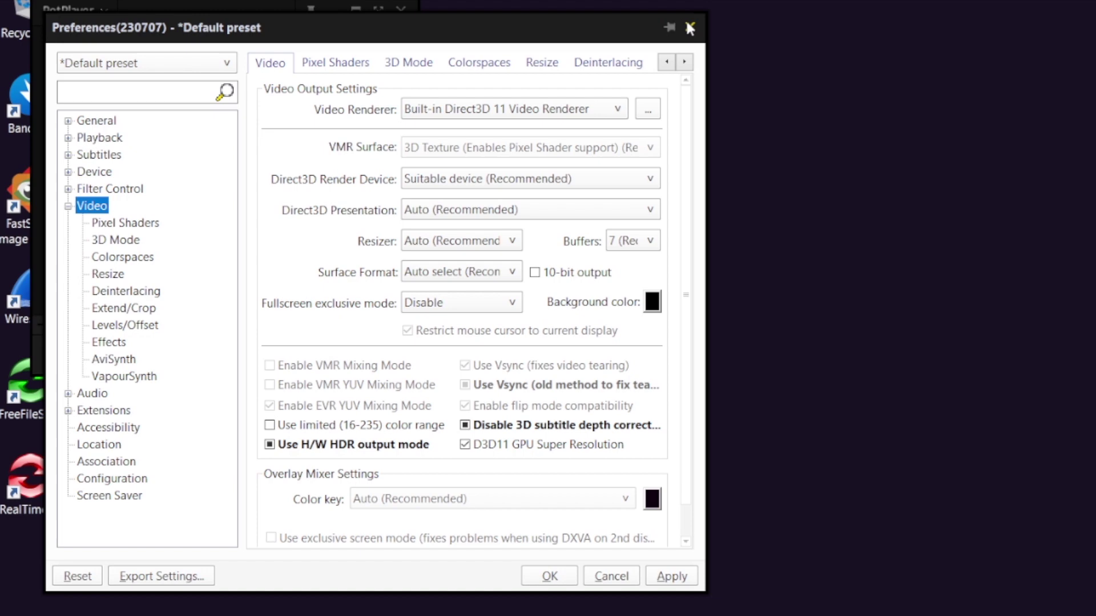
left_click(689, 26)
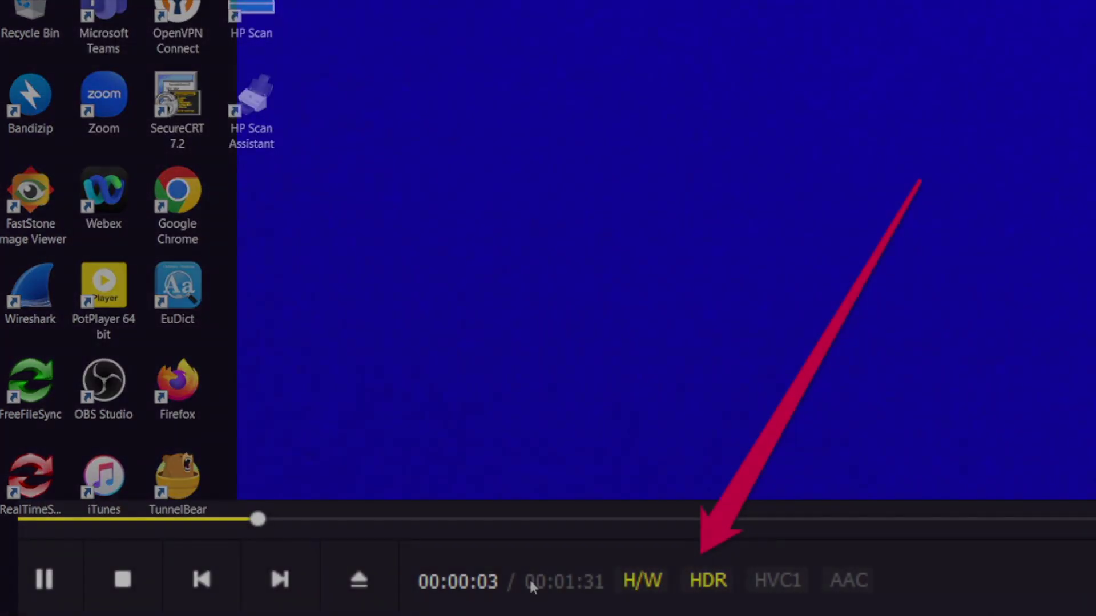